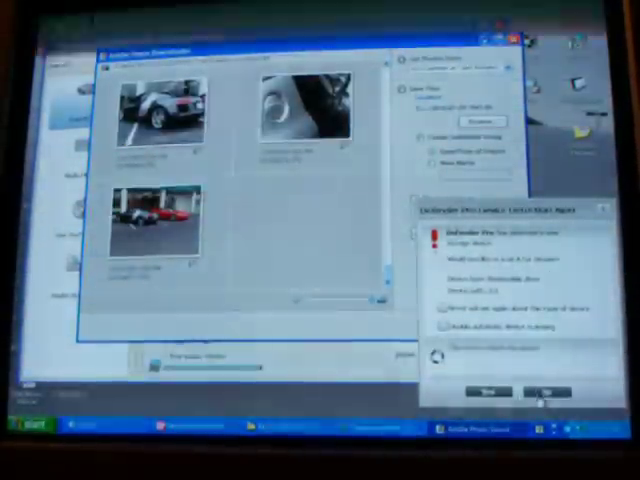
- Dismiss the Adobe Photo Downloader error and close the downloader
left_click(543, 393)
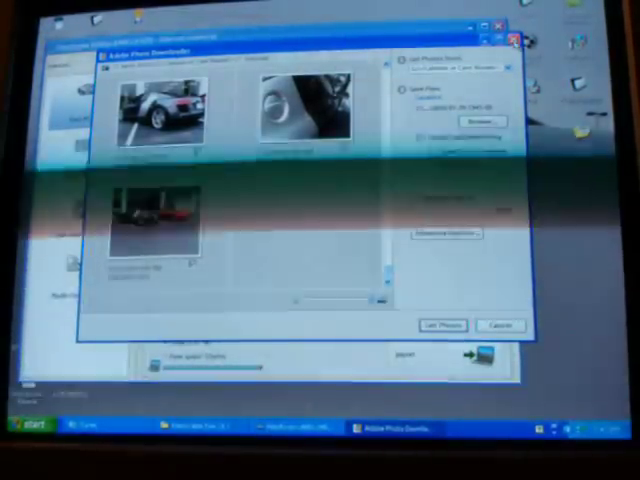
left_click(512, 40)
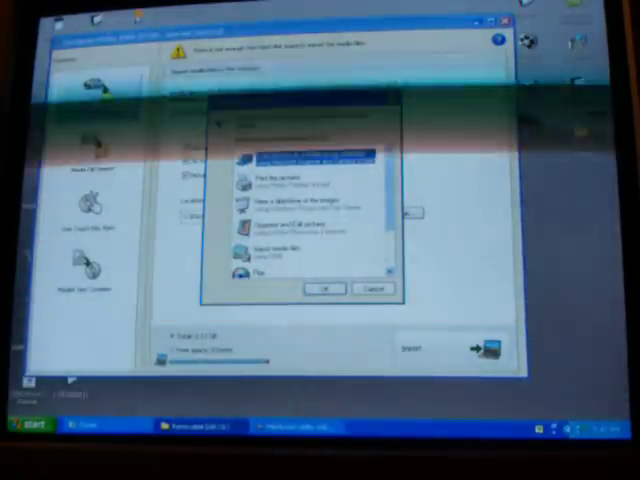
- Dismiss the popup covering the Handycam Utility import wizard
left_click(374, 289)
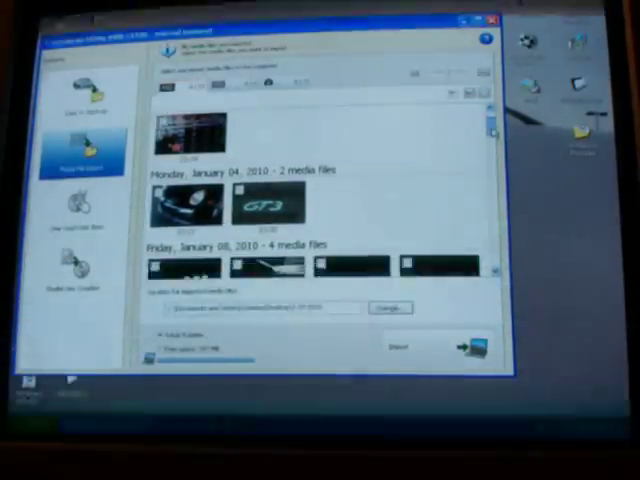
left_click_drag(492, 128, 492, 160)
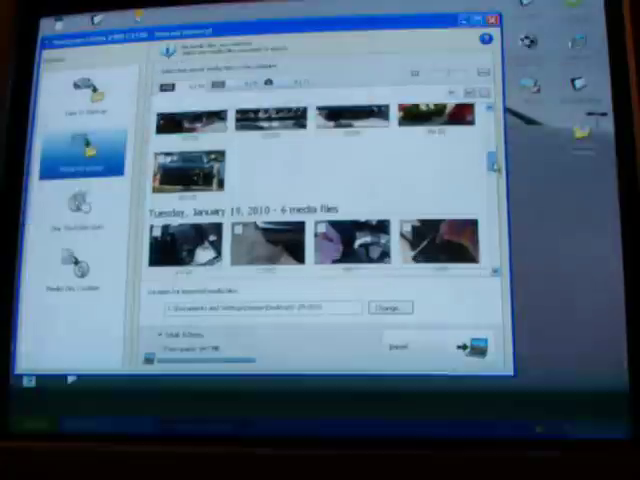
mouse_move(492, 160)
left_mouse_down()
mouse_move(497, 228)
mouse_move(503, 225)
mouse_move(497, 212)
left_mouse_up()
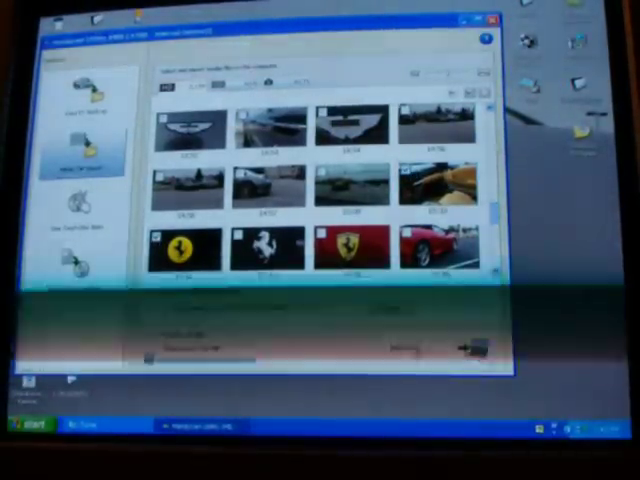
- Import the camcorder clips from December 31 through the Ferrari clips
left_click(412, 345)
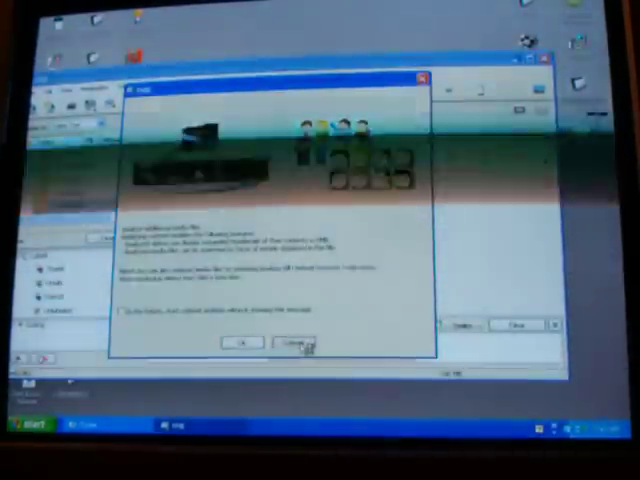
- Close the PMB welcome message to reveal the imported clips
left_click(288, 344)
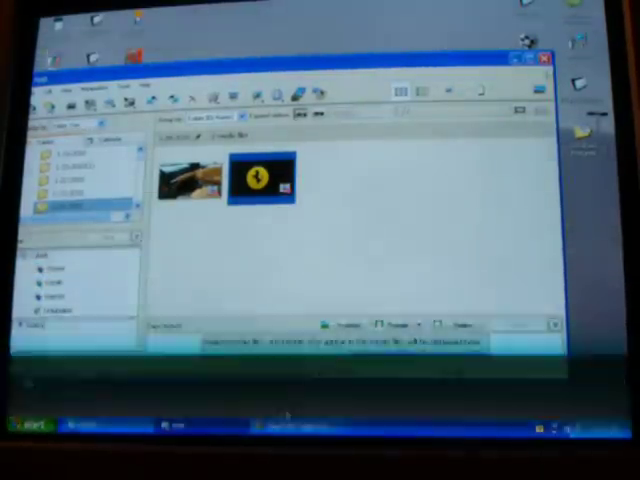
- Minimize the PMB window to reveal the Windows desktop
left_click(285, 422)
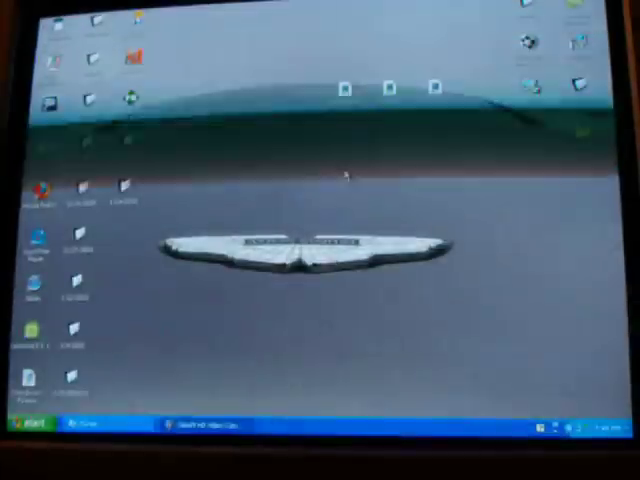